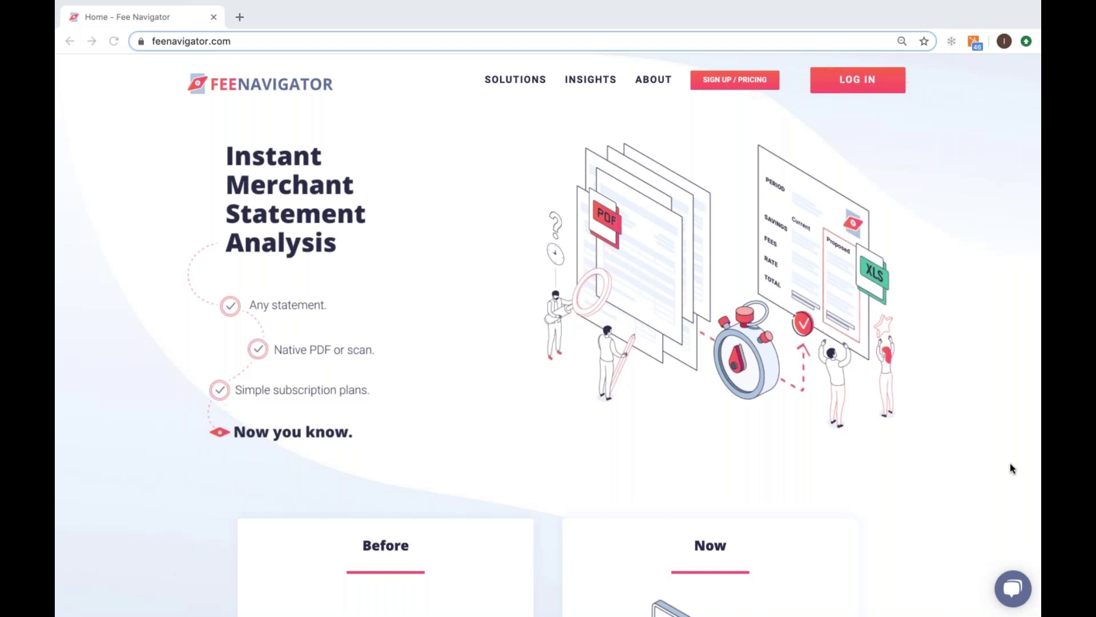
pyautogui.scroll(-1, 1012, 467)
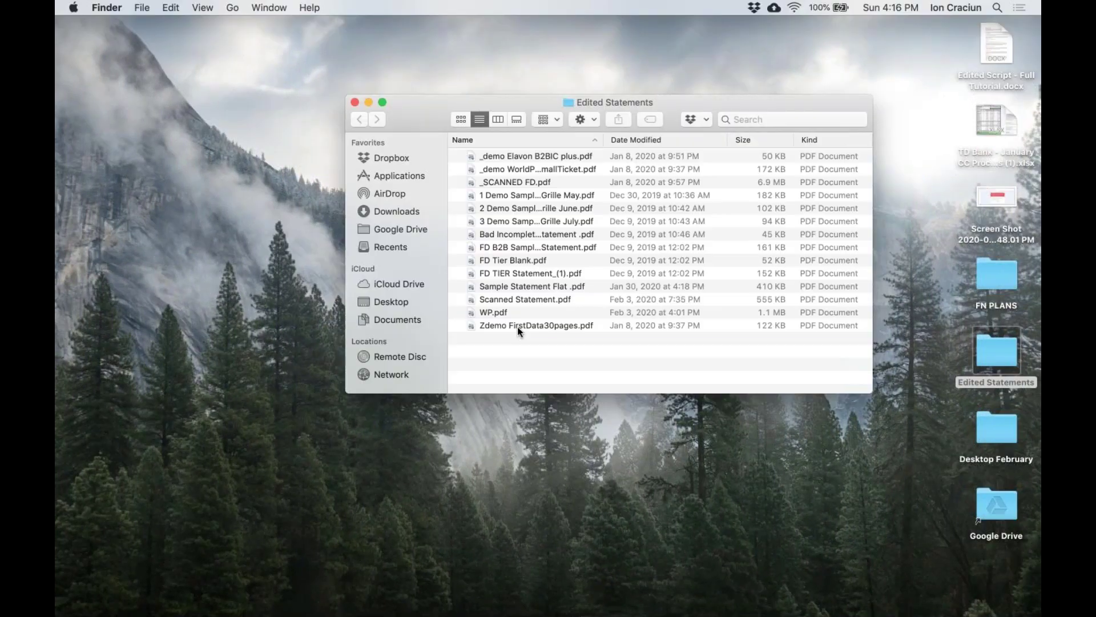
# Preview the 30-page Zdemo FirstData30pages.pdf statement, then close it.
pyautogui.doubleClick(517, 326)
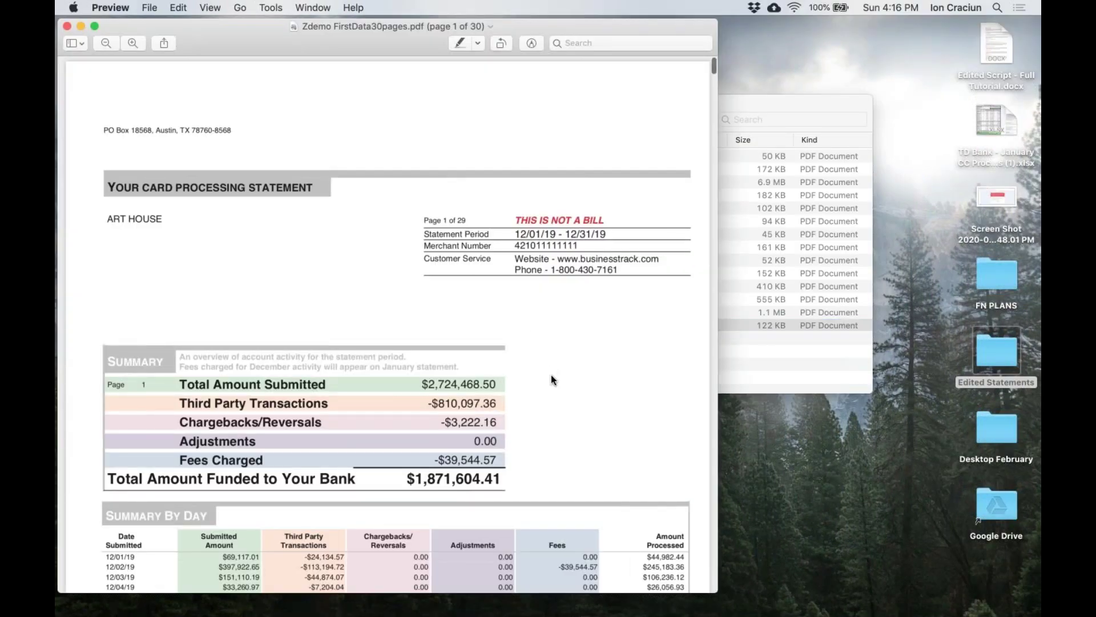
pyautogui.scroll(-5, 551, 374)
pyautogui.scroll(-5, 550, 375)
pyautogui.scroll(-5, 551, 375)
pyautogui.scroll(-5, 551, 374)
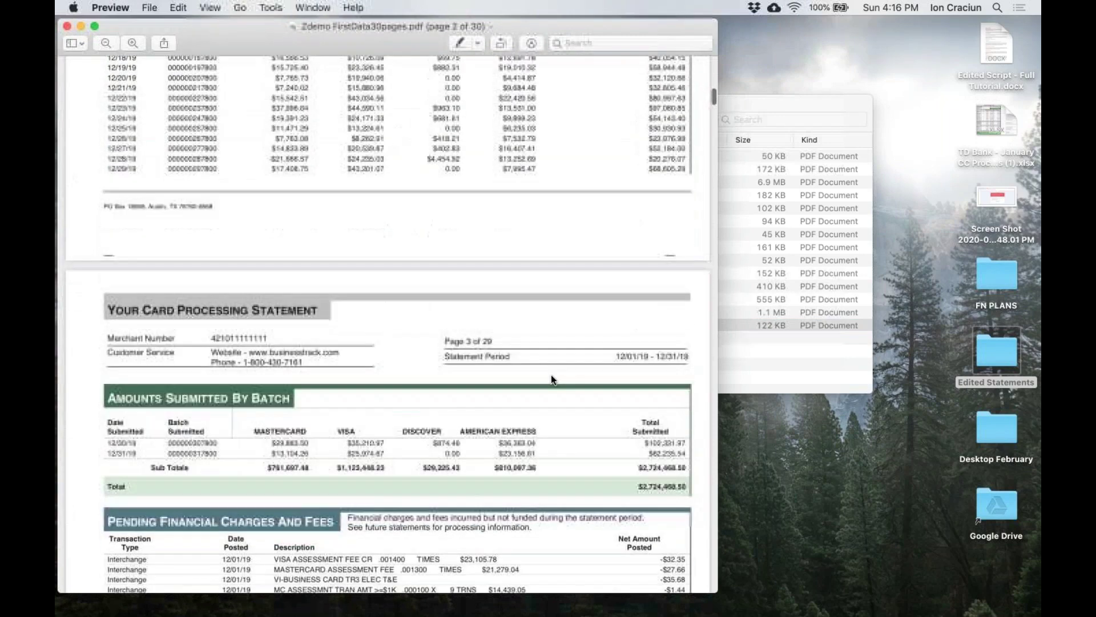
pyautogui.scroll(-5, 550, 374)
pyautogui.scroll(-5, 551, 375)
pyautogui.scroll(-5, 551, 374)
pyautogui.scroll(-5, 550, 375)
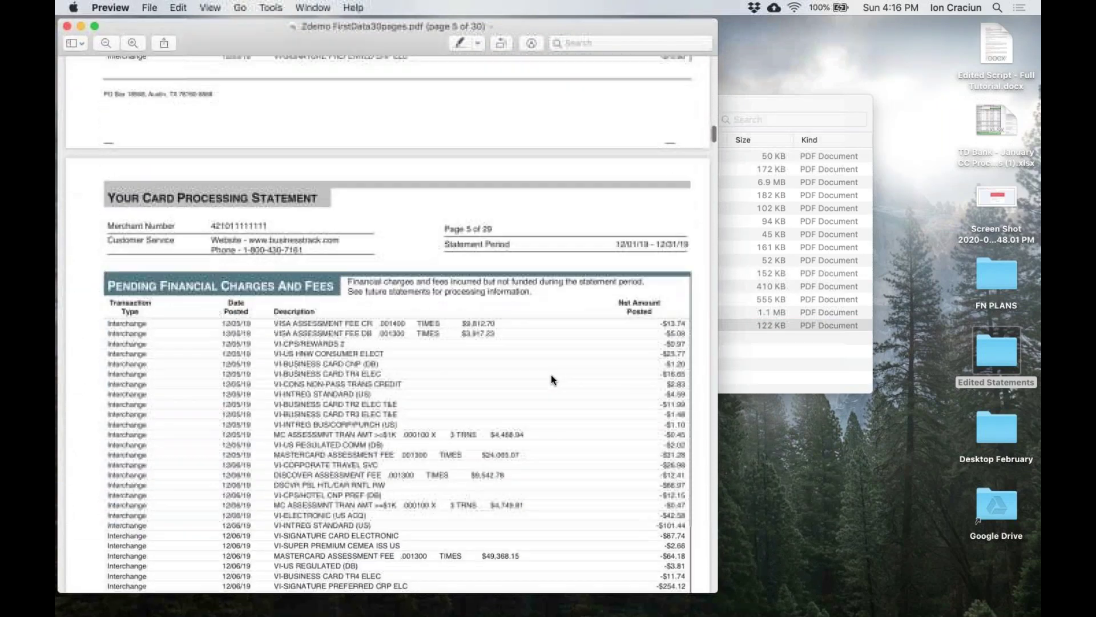
pyautogui.scroll(-5, 551, 374)
pyautogui.scroll(-5, 551, 375)
pyautogui.scroll(-10, 551, 375)
pyautogui.scroll(-10, 550, 374)
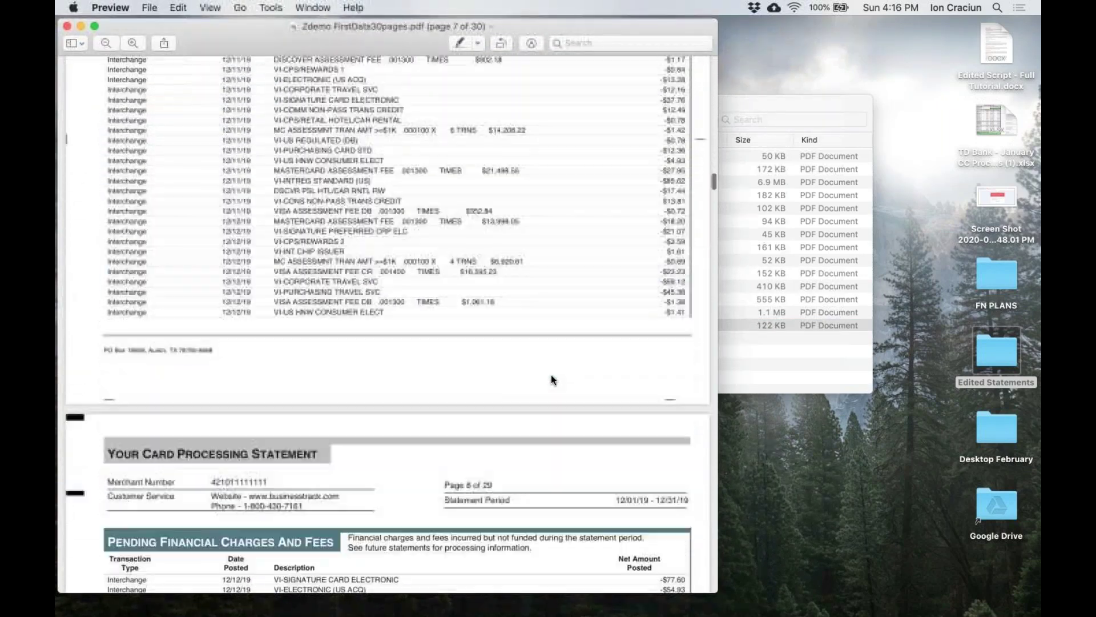
pyautogui.scroll(-10, 551, 374)
pyautogui.scroll(-10, 551, 375)
pyautogui.scroll(-10, 551, 379)
pyautogui.scroll(-10, 551, 379)
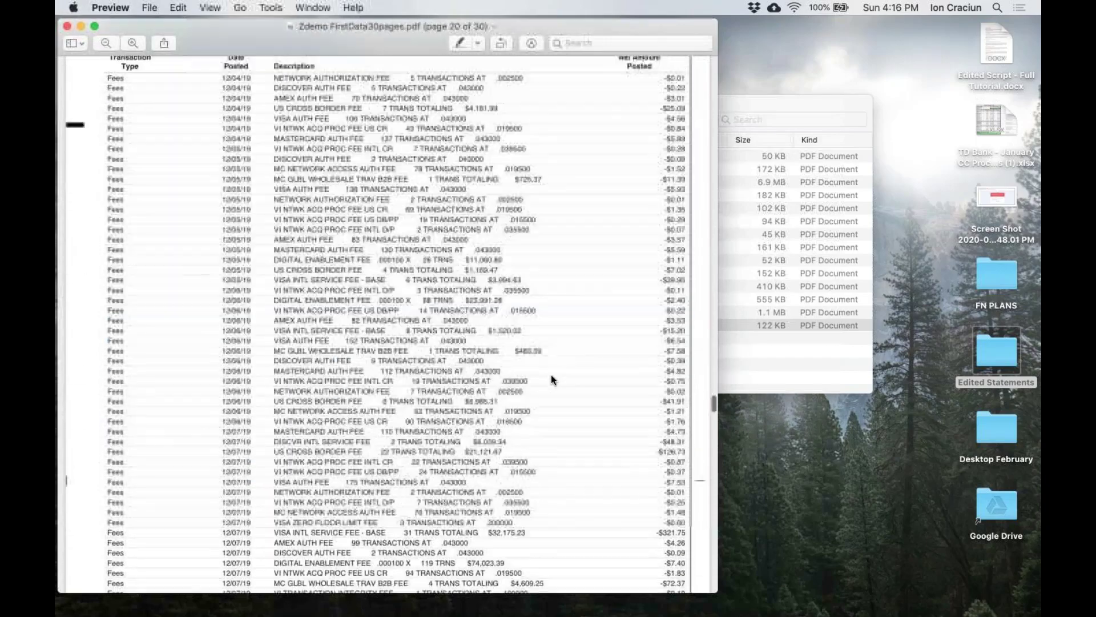
pyautogui.scroll(-10, 550, 380)
pyautogui.scroll(-10, 551, 379)
pyautogui.scroll(-5, 551, 379)
pyautogui.scroll(-5, 551, 380)
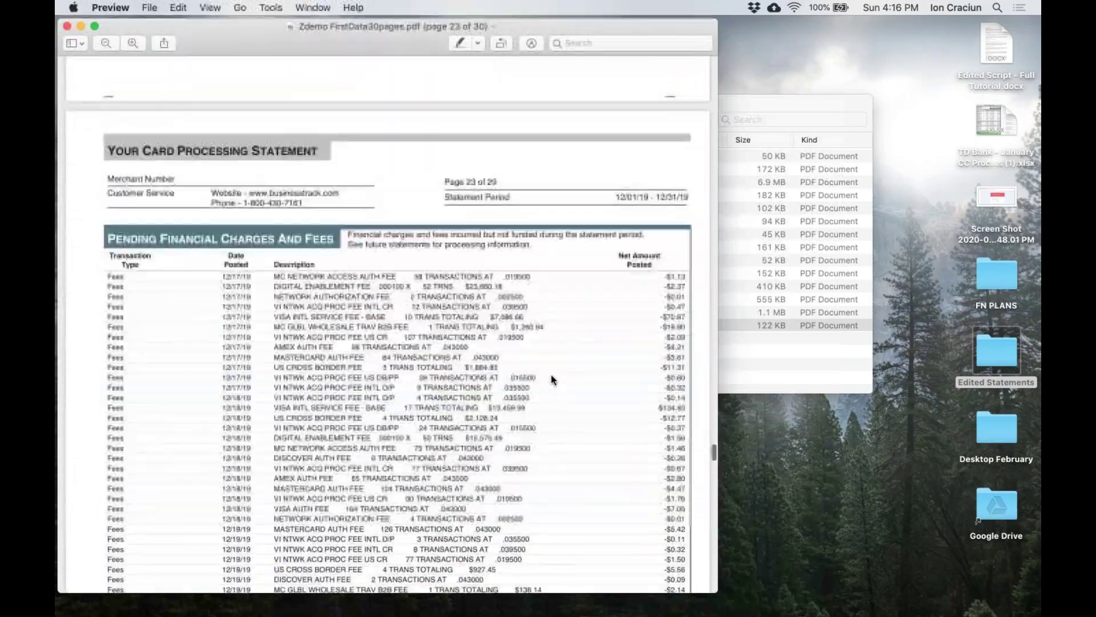
pyautogui.scroll(-5, 551, 379)
pyautogui.scroll(-5, 551, 379)
pyautogui.scroll(5, 551, 380)
pyautogui.scroll(5, 551, 379)
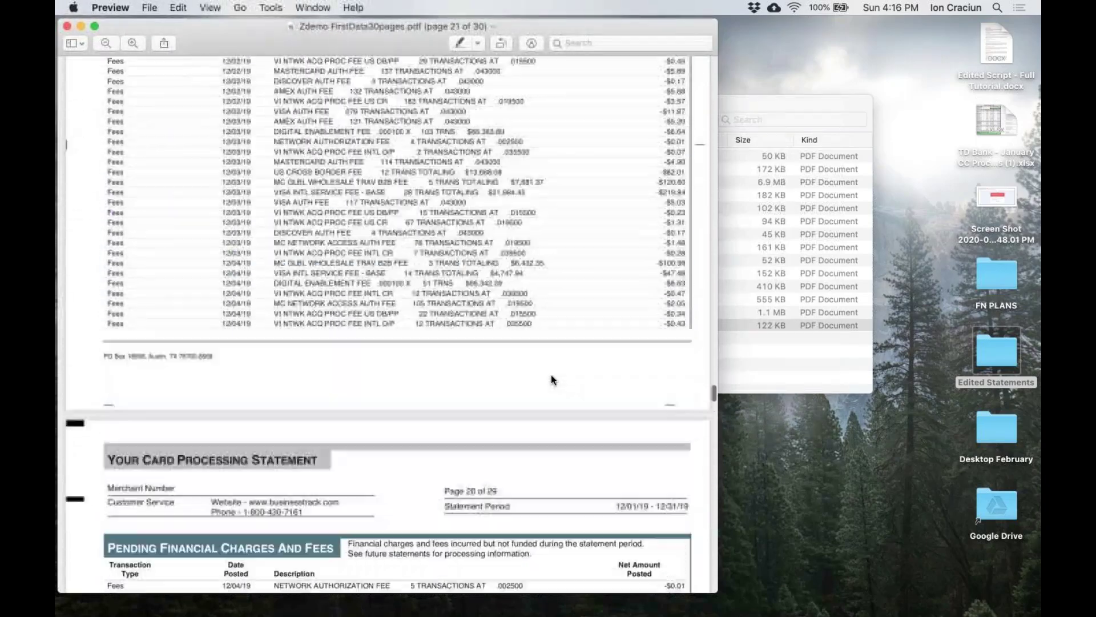
pyautogui.scroll(5, 552, 379)
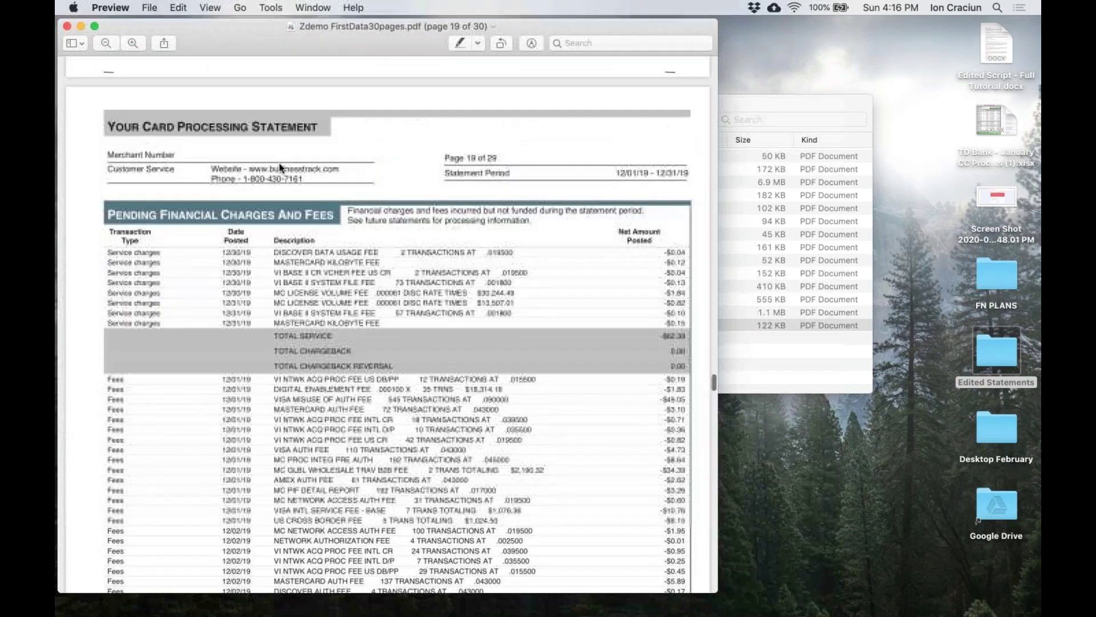
pyautogui.click(68, 29)
# Upload the First Data statement for its ART HOUSE summary (2.69%, IC Plus), then start a new analysis.
pyautogui.moveTo(520, 331); pyautogui.dragTo(274, 330)
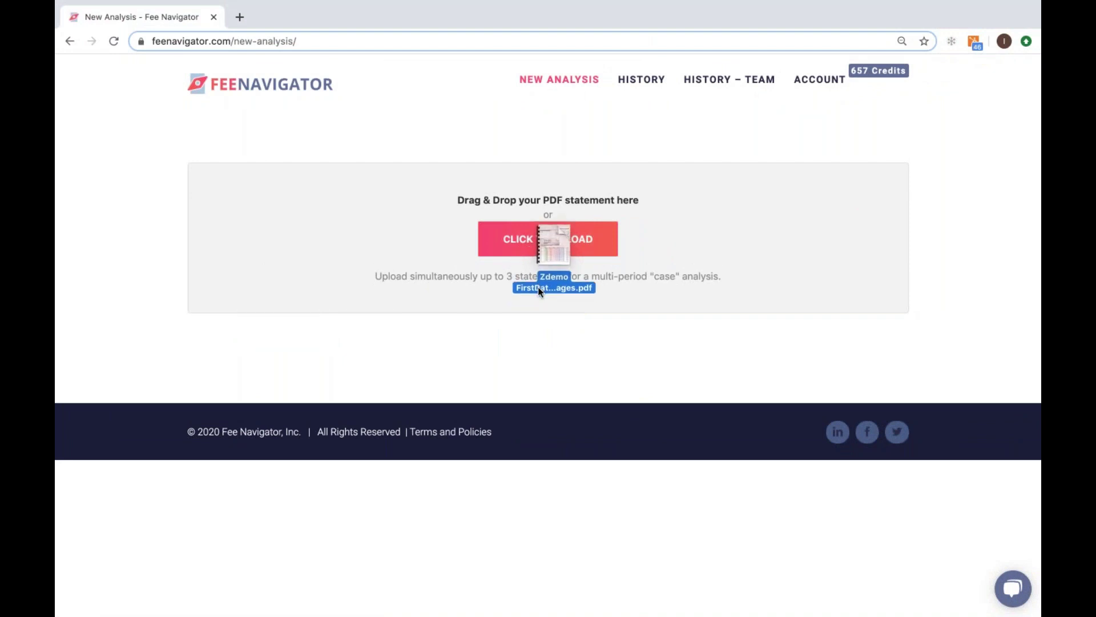
pyautogui.moveTo(273, 327); pyautogui.dragTo(538, 292)
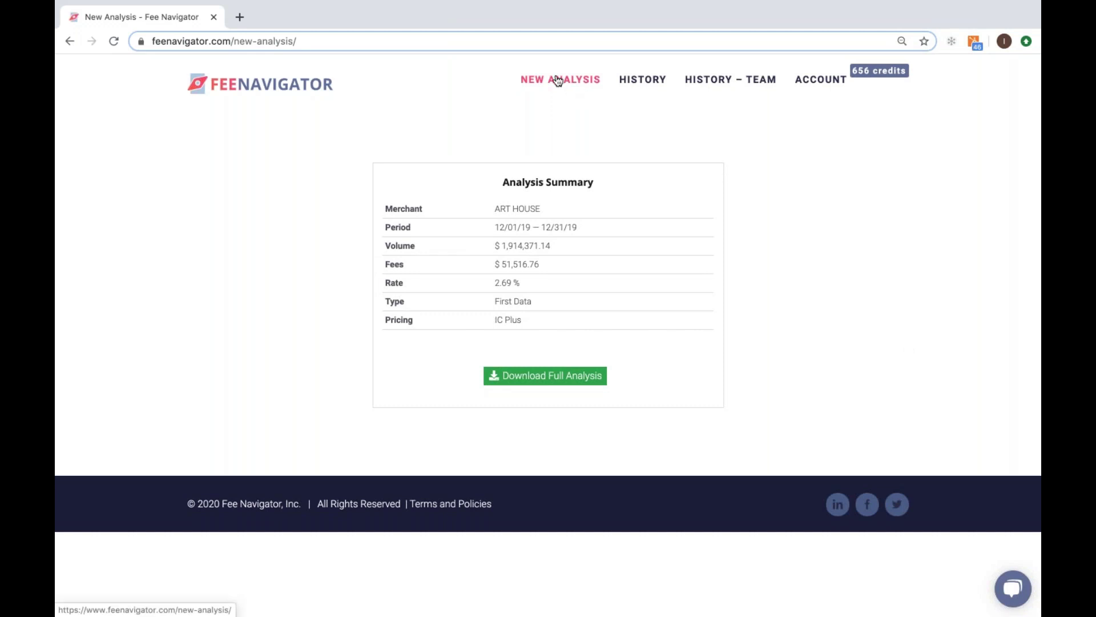
pyautogui.click(558, 81)
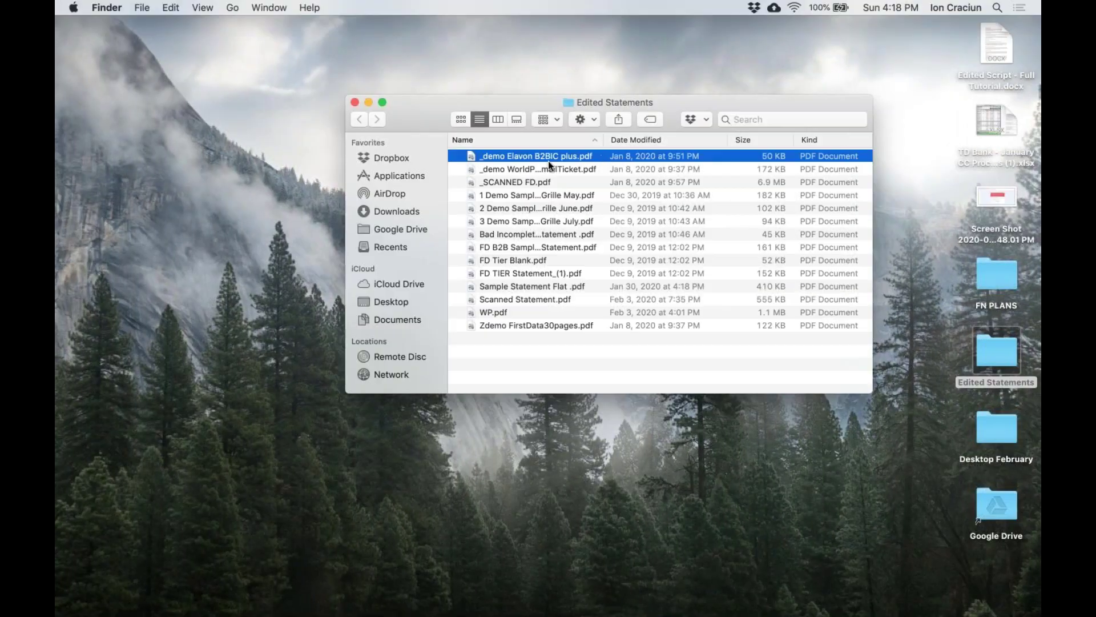
# Upload the RUM Elavon statement, then download and open its full analysis spreadsheet.
pyautogui.moveTo(532, 156)
pyautogui.mouseDown()
pyautogui.moveTo(578, 155)
pyautogui.moveTo(570, 231)
pyautogui.mouseUp()
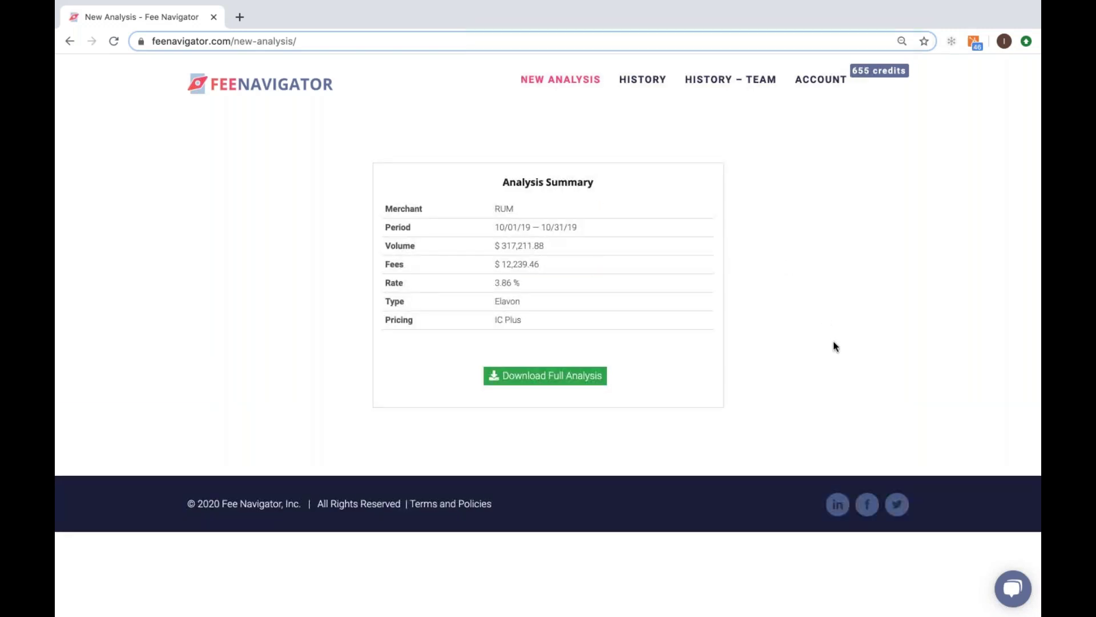
pyautogui.click(507, 374)
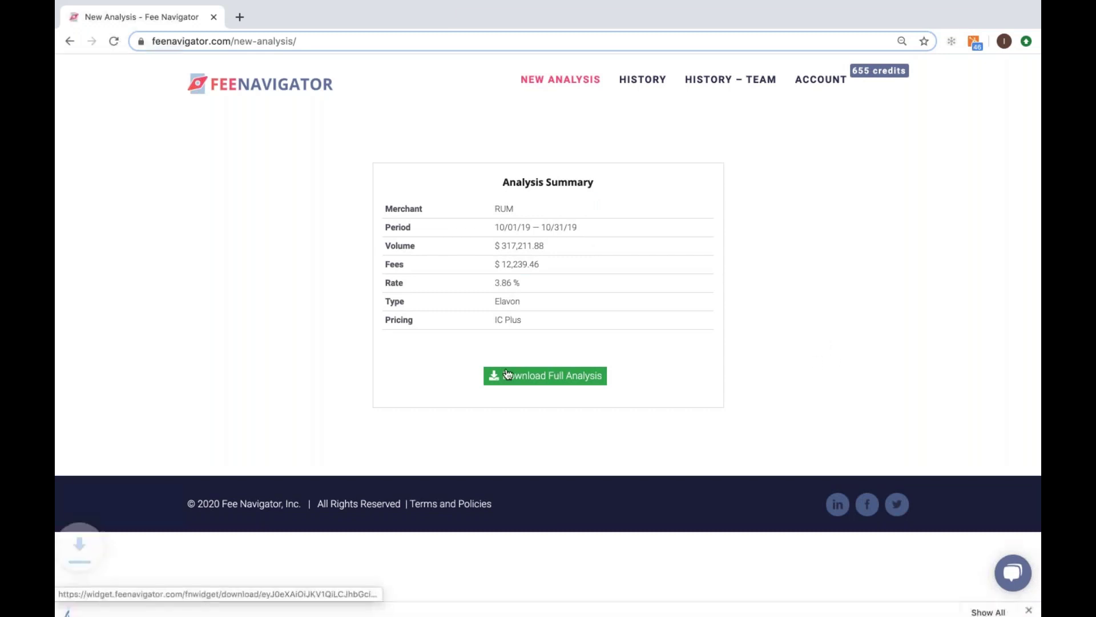
pyautogui.click(129, 602)
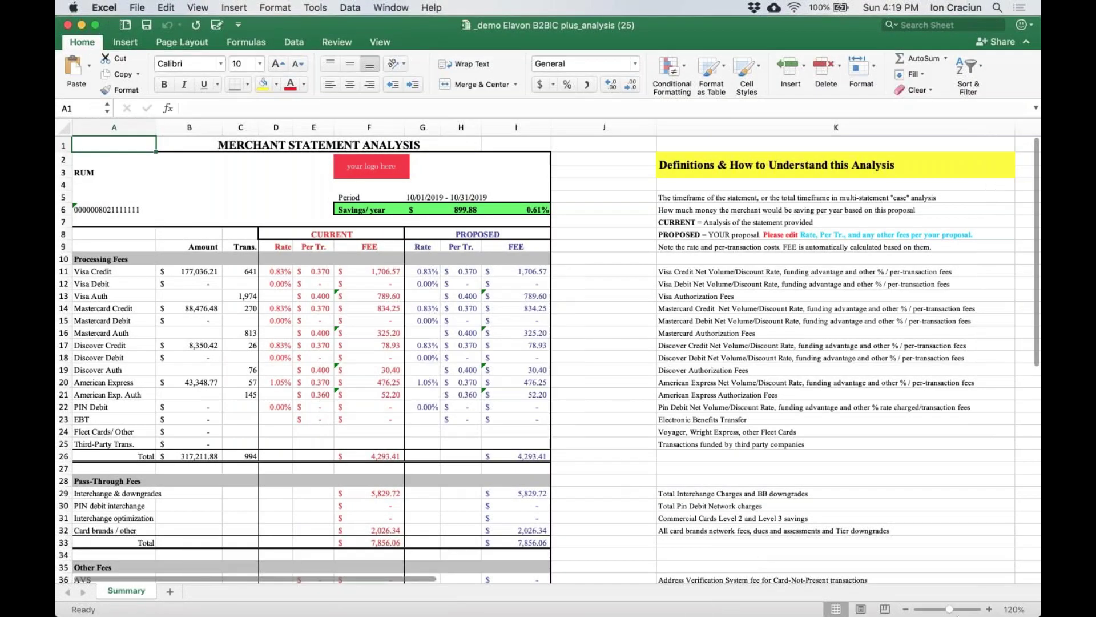
pyautogui.click(988, 609)
pyautogui.click(988, 608)
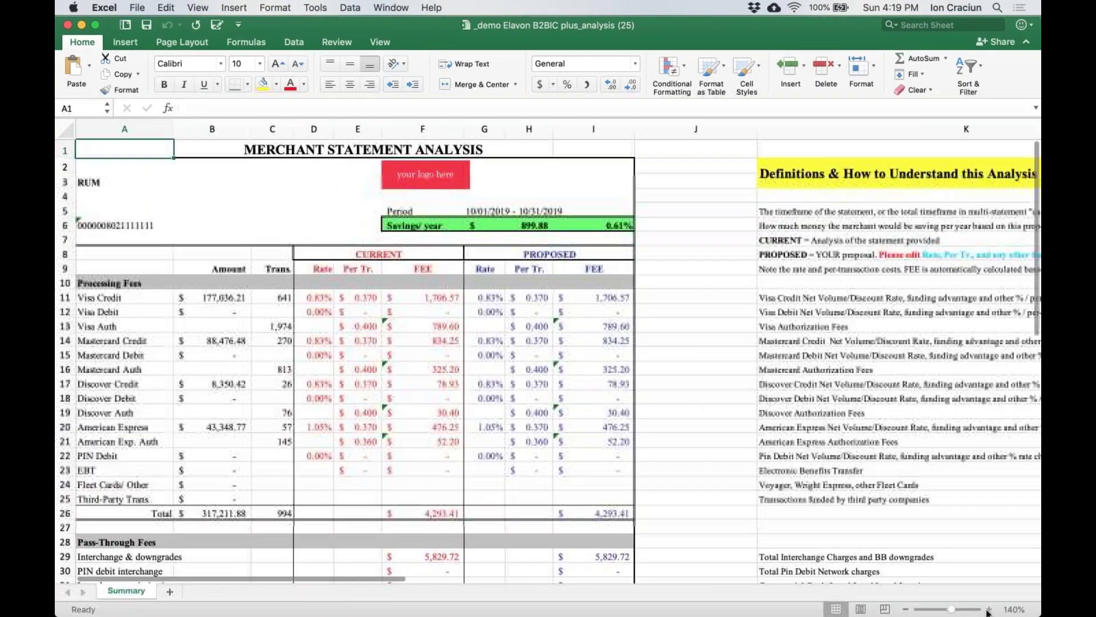
pyautogui.click(988, 609)
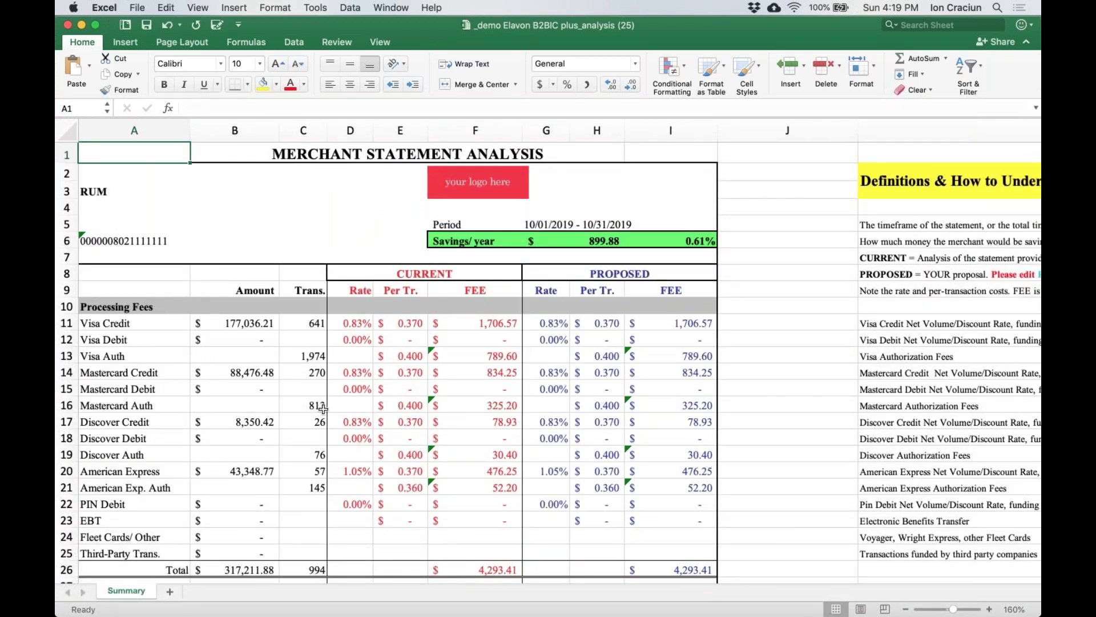
pyautogui.scroll(-1, 293, 435)
pyautogui.scroll(-5, 293, 436)
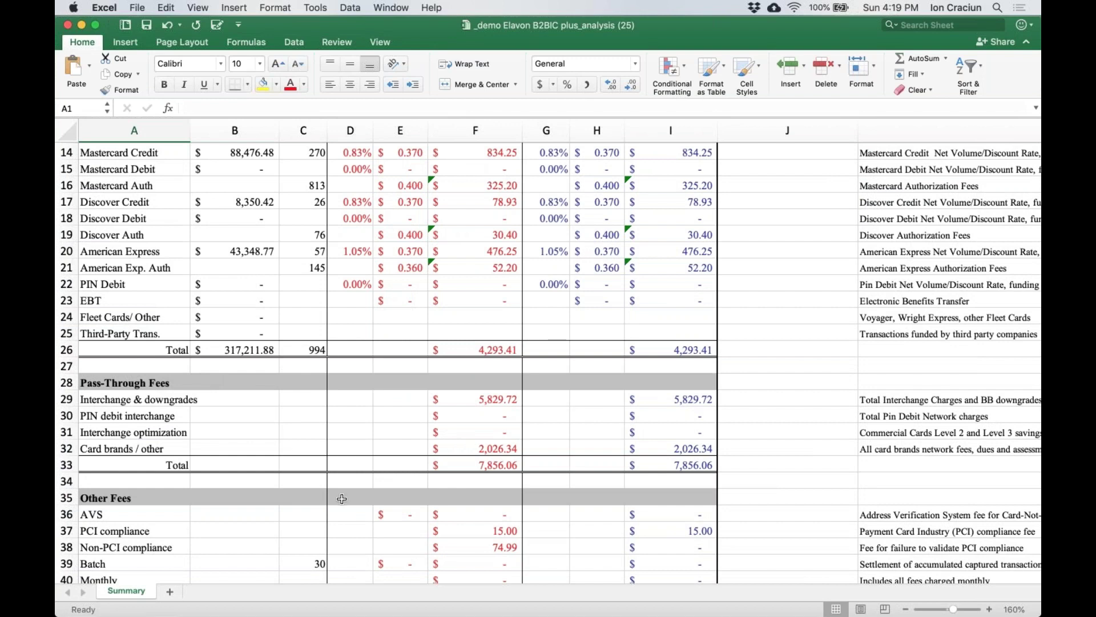
pyautogui.scroll(-2, 342, 499)
pyautogui.scroll(-3, 329, 498)
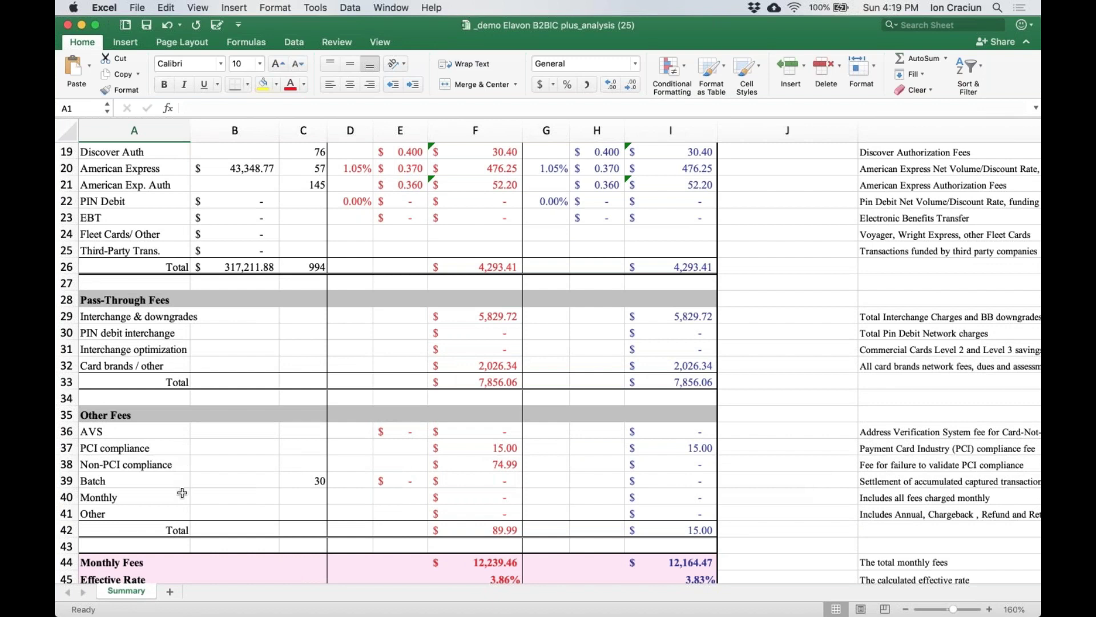
pyautogui.scroll(6, 182, 493)
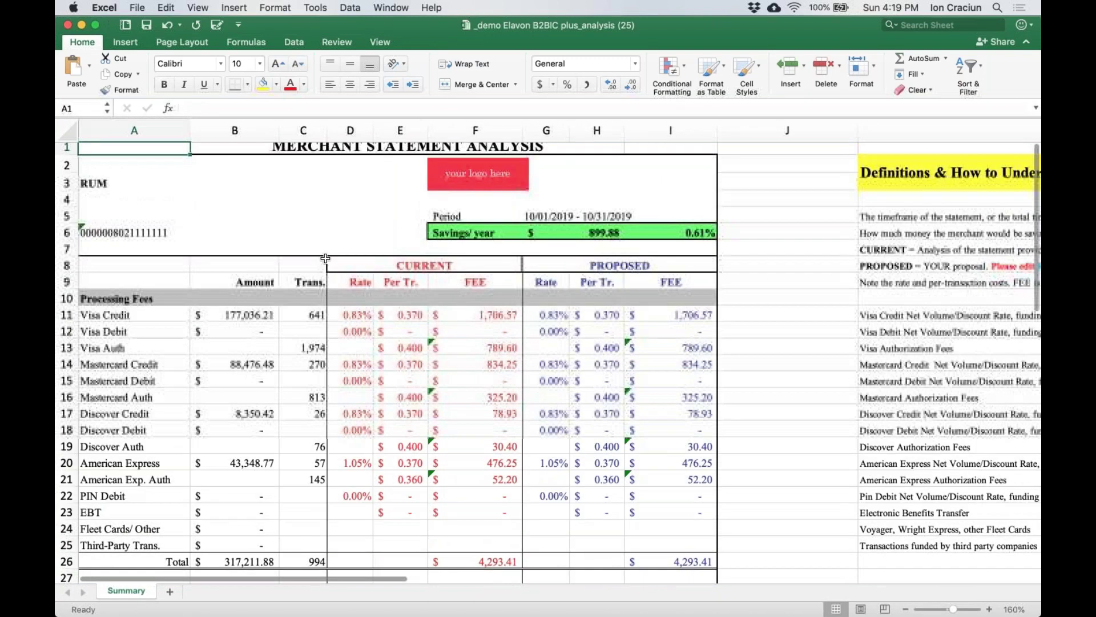
pyautogui.moveTo(334, 254)
pyautogui.mouseDown()
pyautogui.moveTo(376, 326)
pyautogui.moveTo(383, 572)
pyautogui.mouseUp()
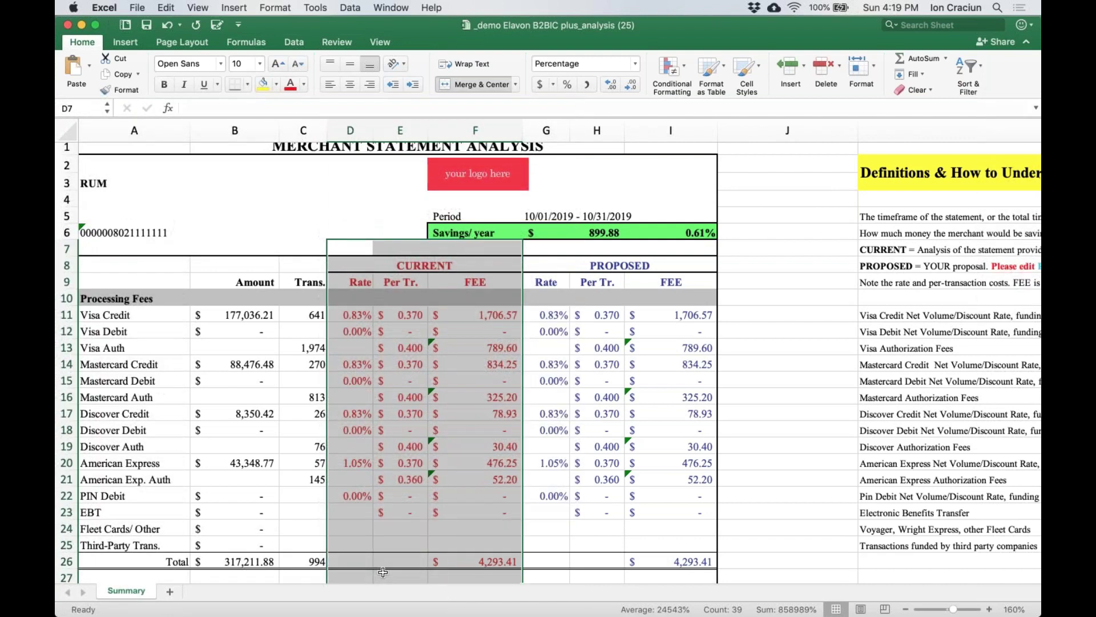
pyautogui.moveTo(551, 248); pyautogui.dragTo(598, 566)
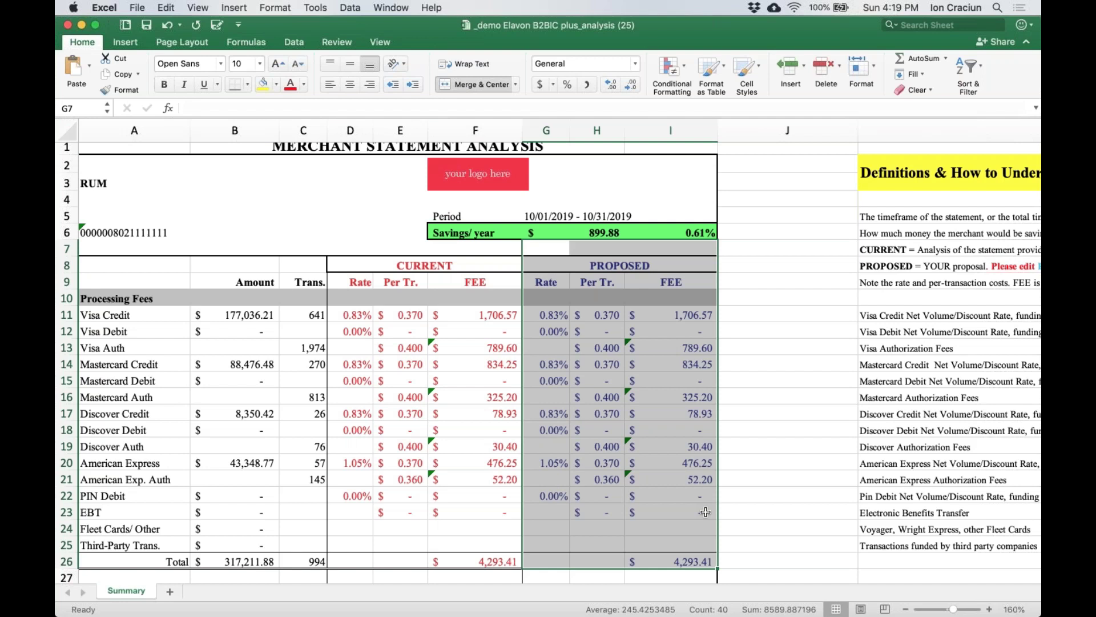
# Set the proposed Visa Credit rate to 0.40%.
pyautogui.click(734, 463)
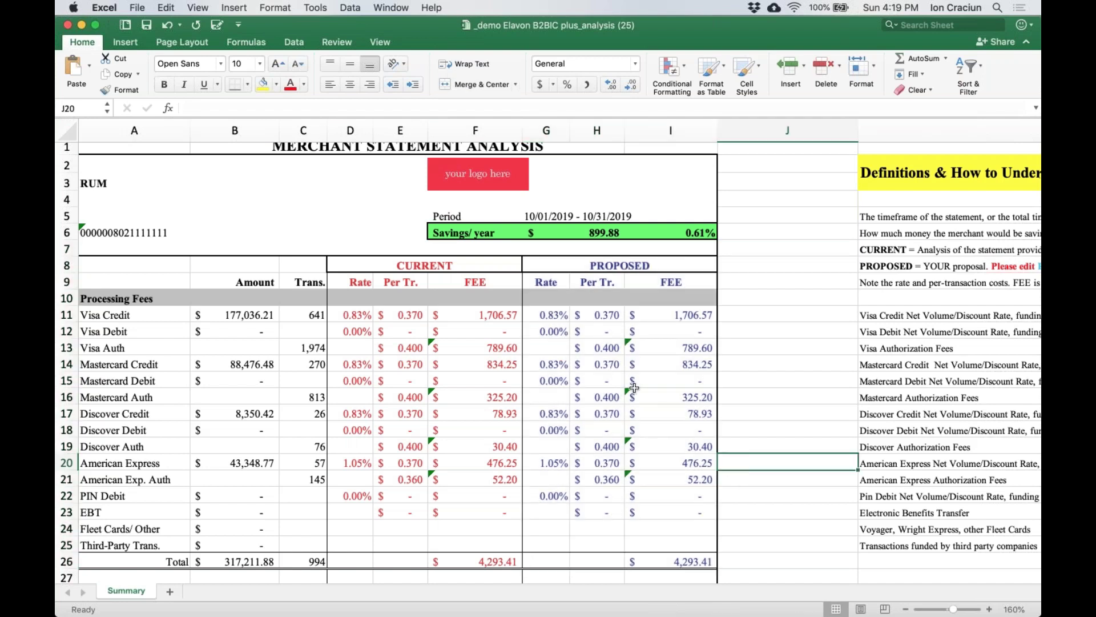
pyautogui.click(559, 315)
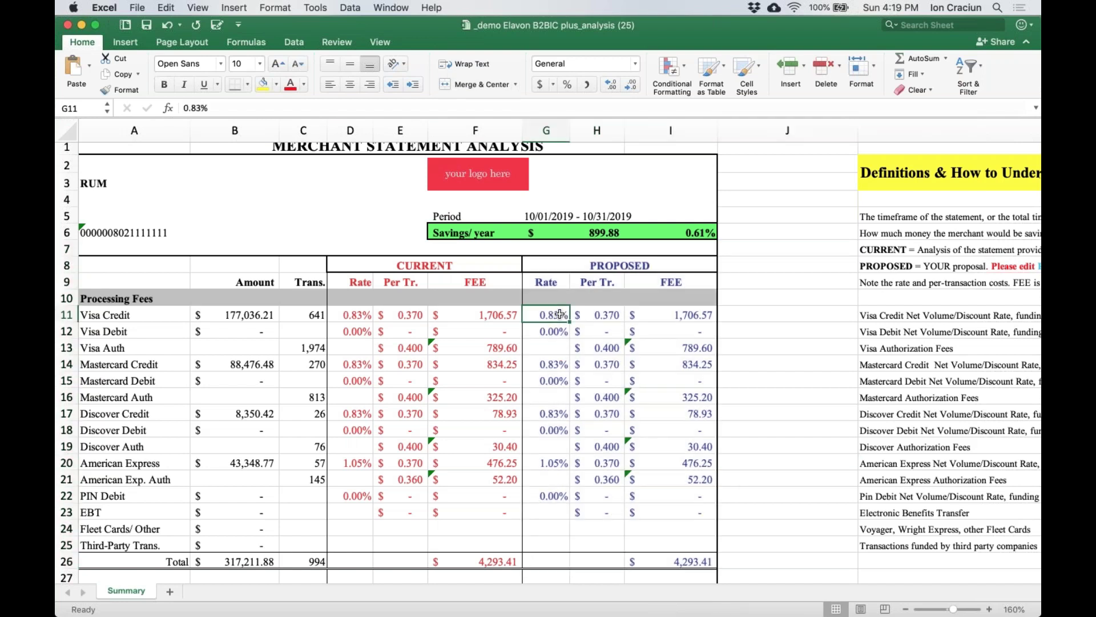
pyautogui.click(356, 314)
pyautogui.click(562, 315)
pyautogui.doubleClick(559, 315)
pyautogui.press('BackSpace')
pyautogui.press('BackSpace')
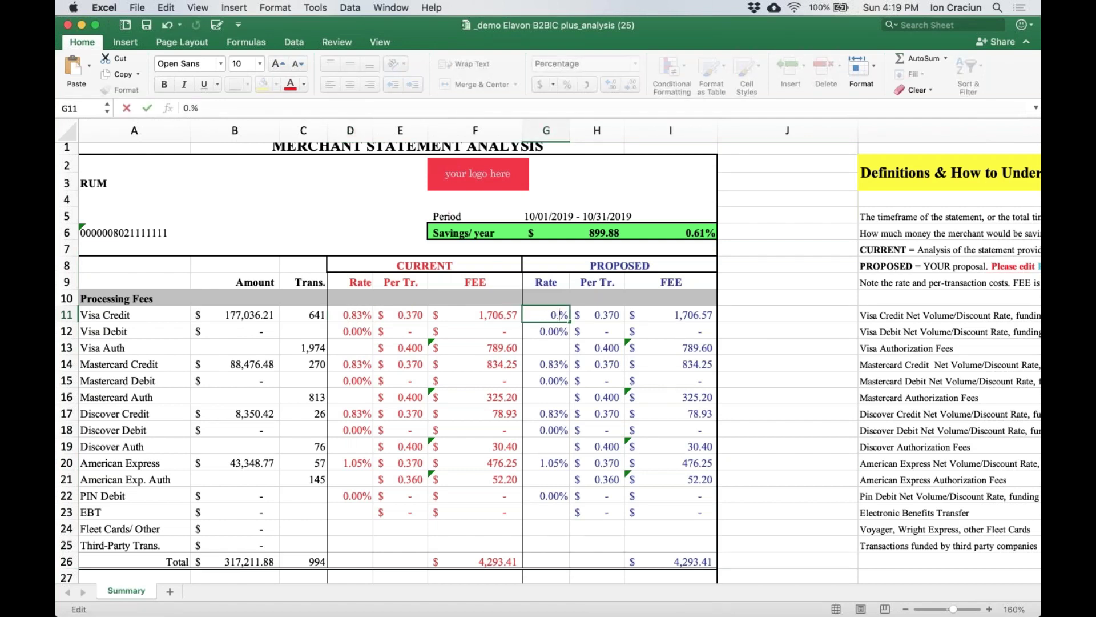
pyautogui.write('40')
pyautogui.press('Return')
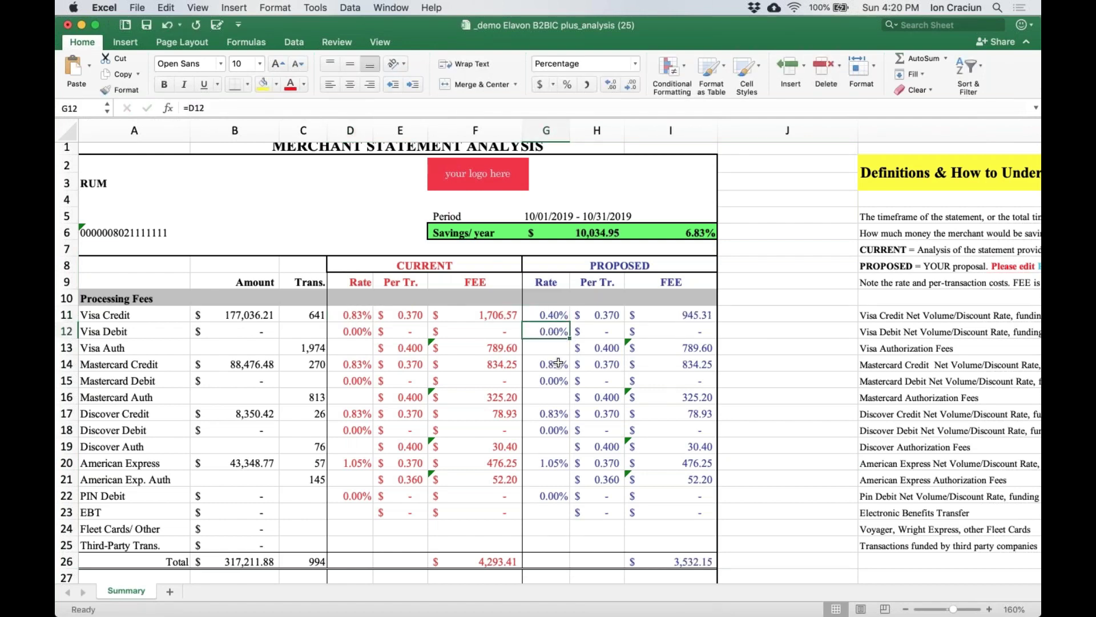
# Set the proposed Mastercard Credit, Discover Credit and American Express rates to 0.40%.
pyautogui.click(559, 365)
pyautogui.doubleClick(558, 365)
pyautogui.press('BackSpace')
pyautogui.write('40')
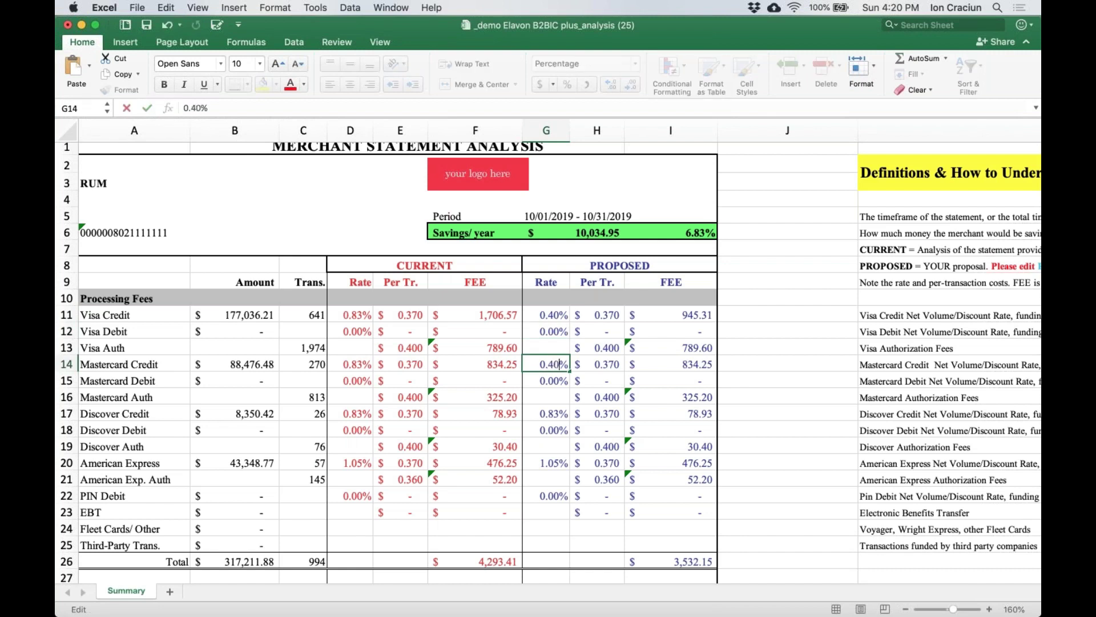
pyautogui.click(558, 414)
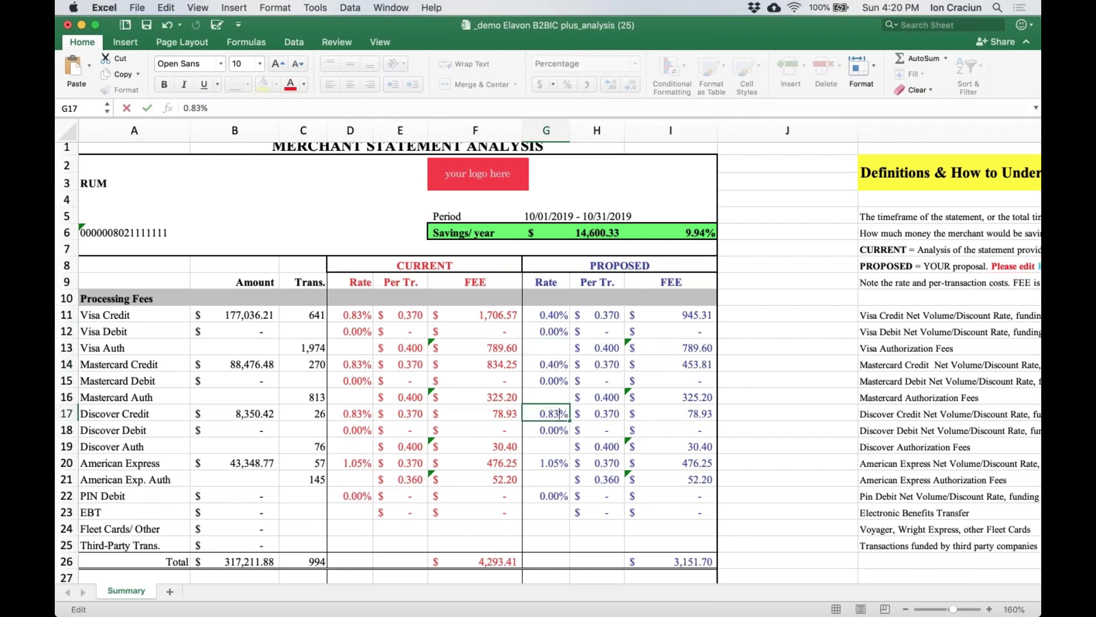
pyautogui.press('BackSpace')
pyautogui.press('BackSpace')
pyautogui.write('40')
pyautogui.press('Return')
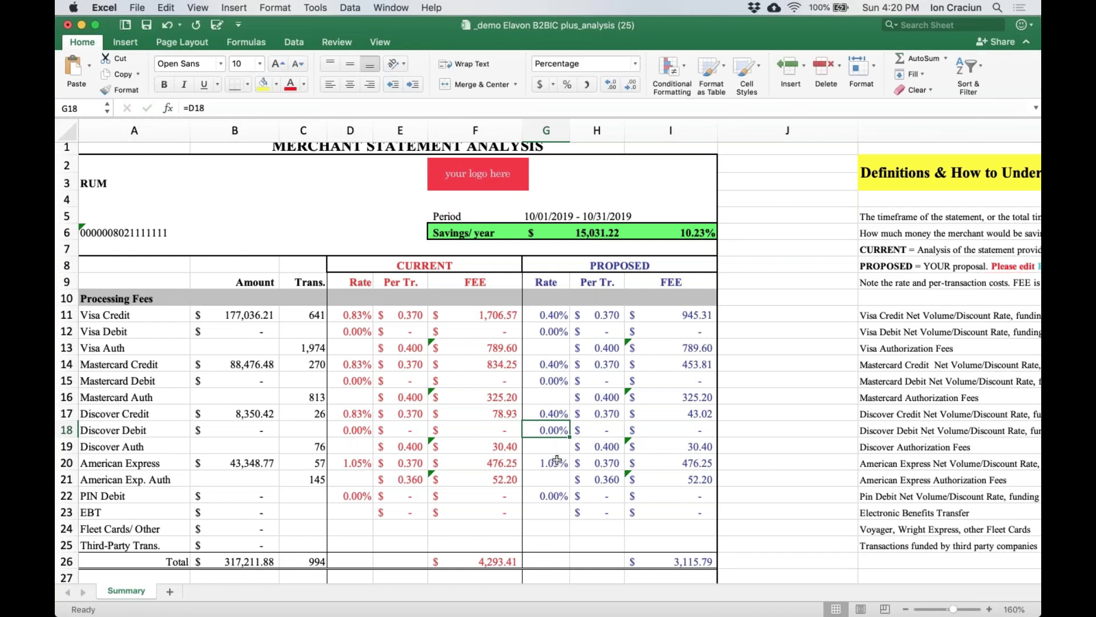
pyautogui.doubleClick(557, 463)
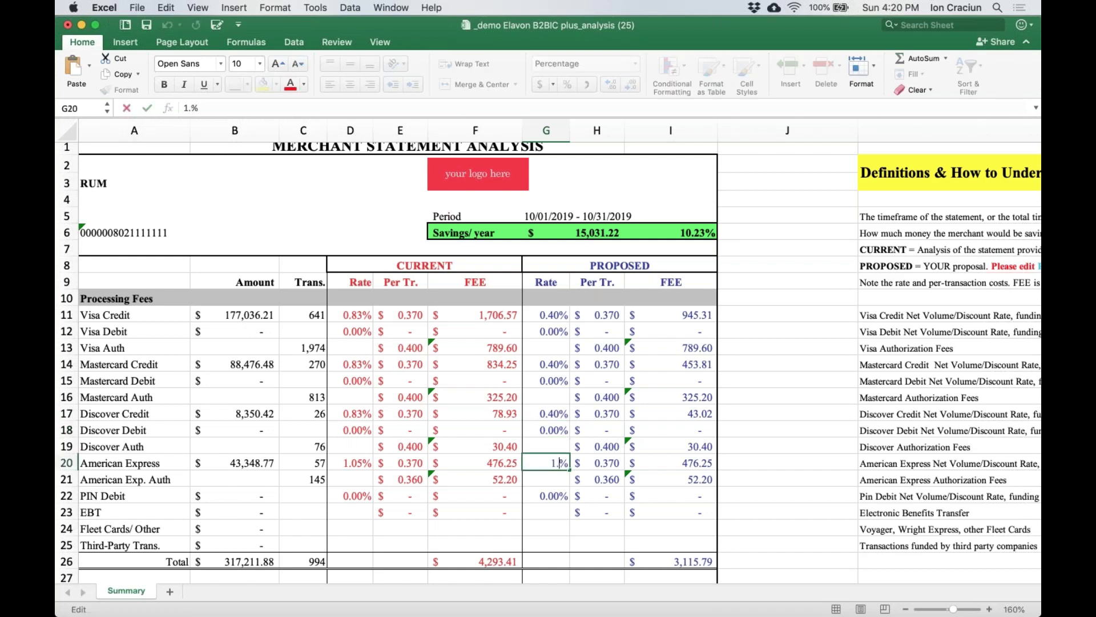
pyautogui.write('0.40')
pyautogui.press('Return')
pyautogui.scroll(-5, 591, 498)
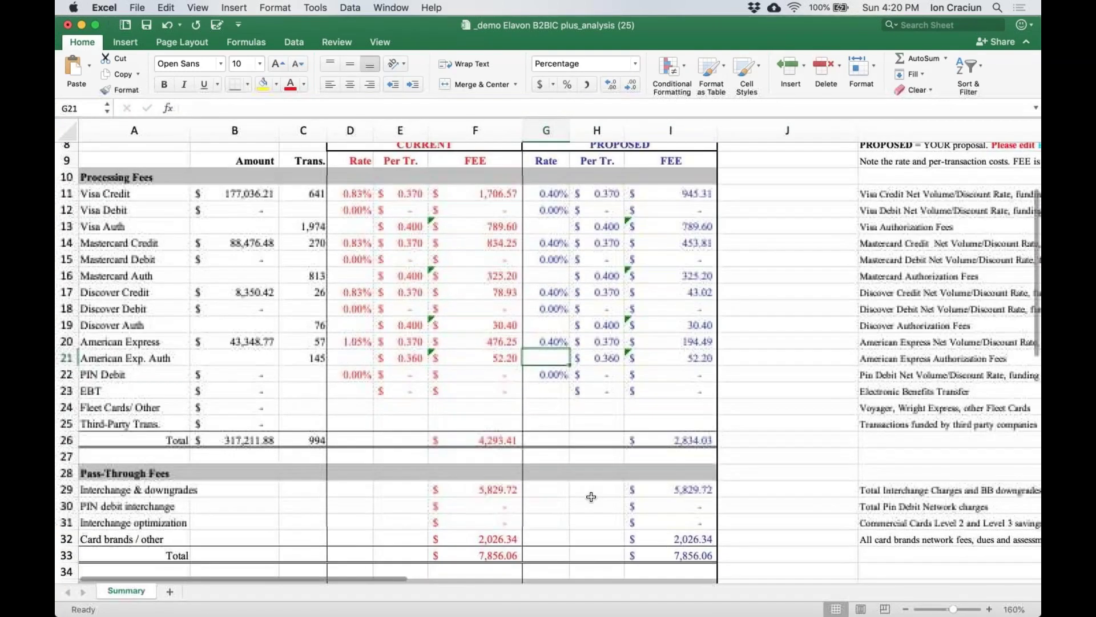
pyautogui.scroll(5, 591, 496)
pyautogui.scroll(1, 604, 386)
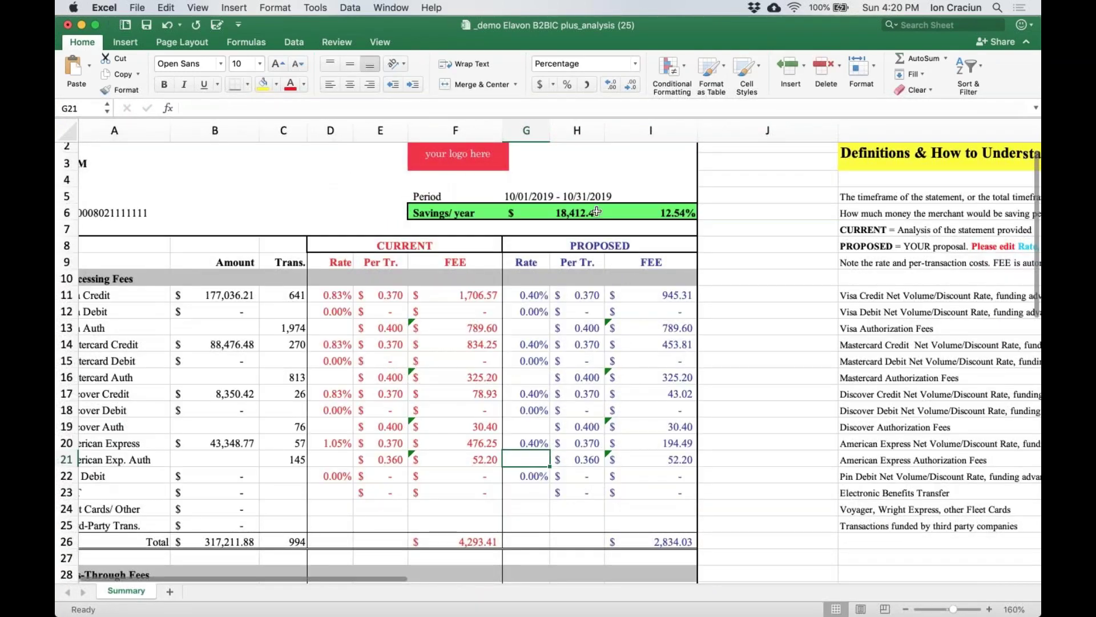
pyautogui.scroll(-5, 581, 548)
pyautogui.scroll(-5, 581, 548)
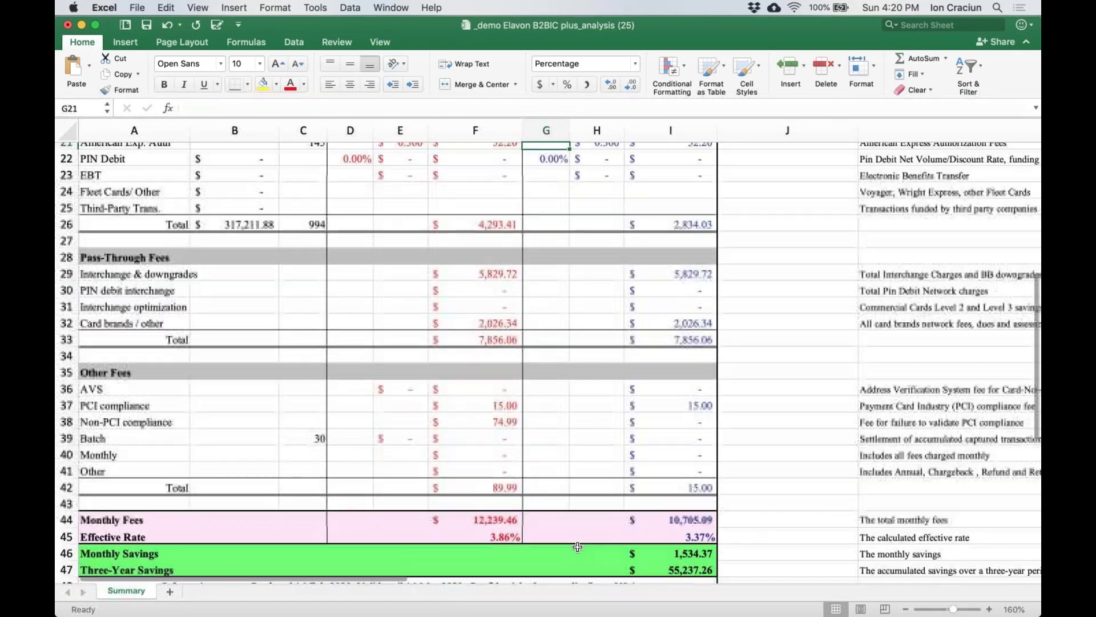
pyautogui.scroll(-1, 578, 547)
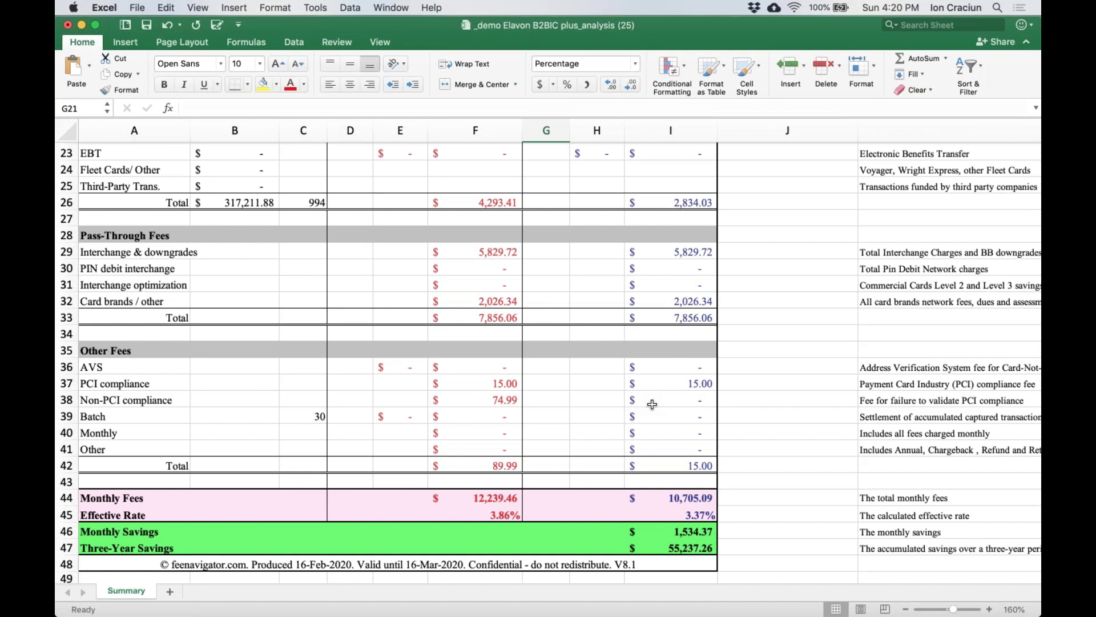
# Close the RUM analysis workbook without saving, then close the Edited Statements folder window.
pyautogui.click(68, 26)
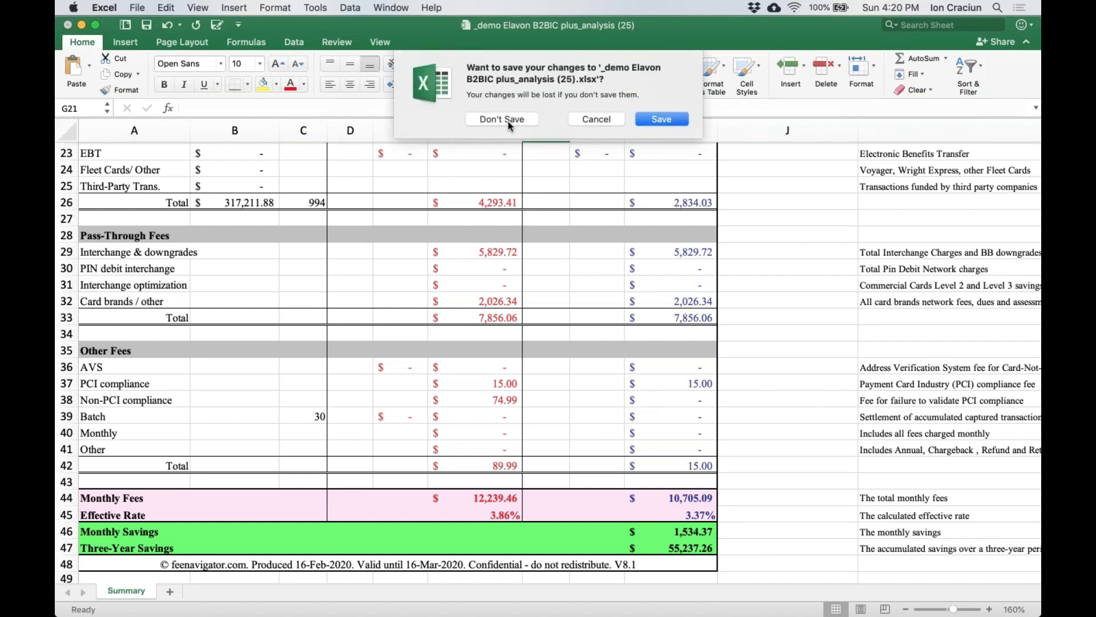
pyautogui.click(503, 119)
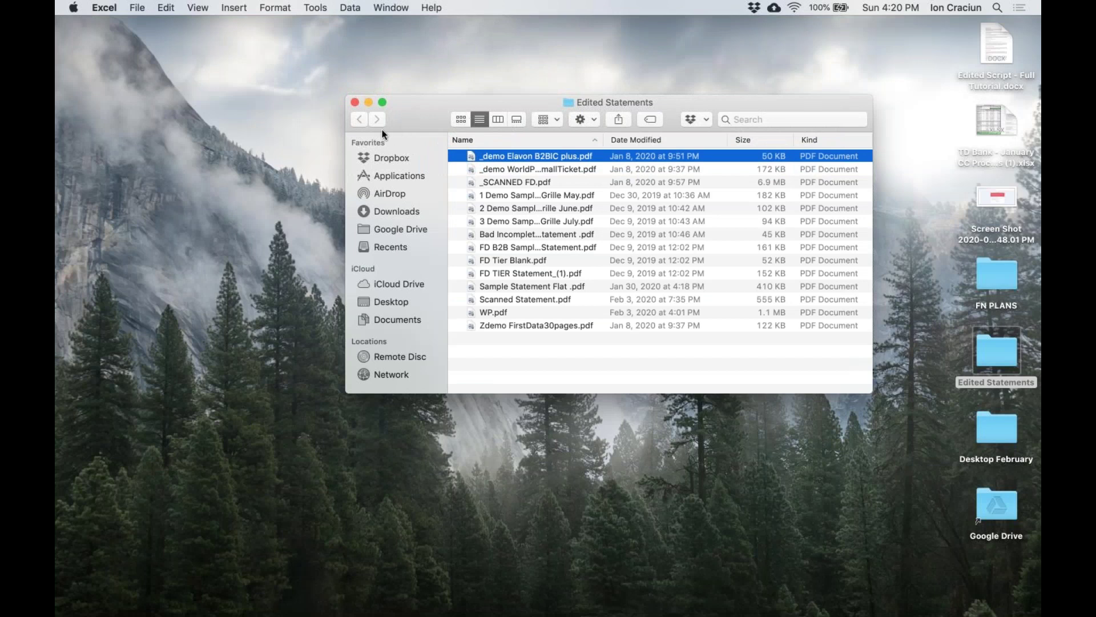
pyautogui.click(354, 103)
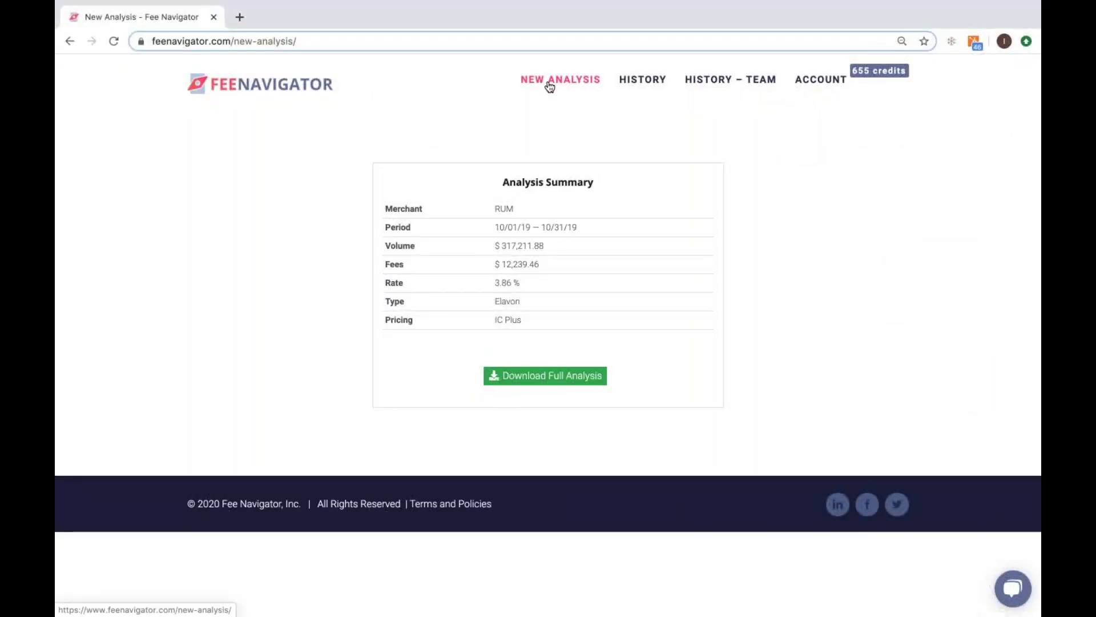
# Start a new analysis from the Fee Navigator header.
pyautogui.click(549, 86)
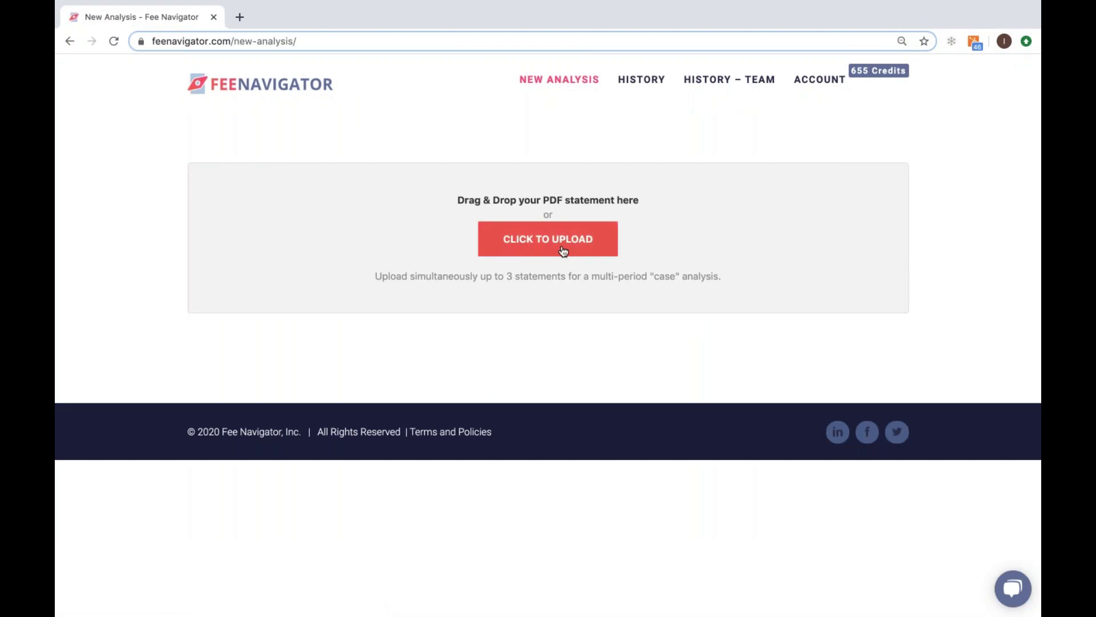
# Upload the May, June and July Demo Sample Grille statements together.
pyautogui.click(563, 250)
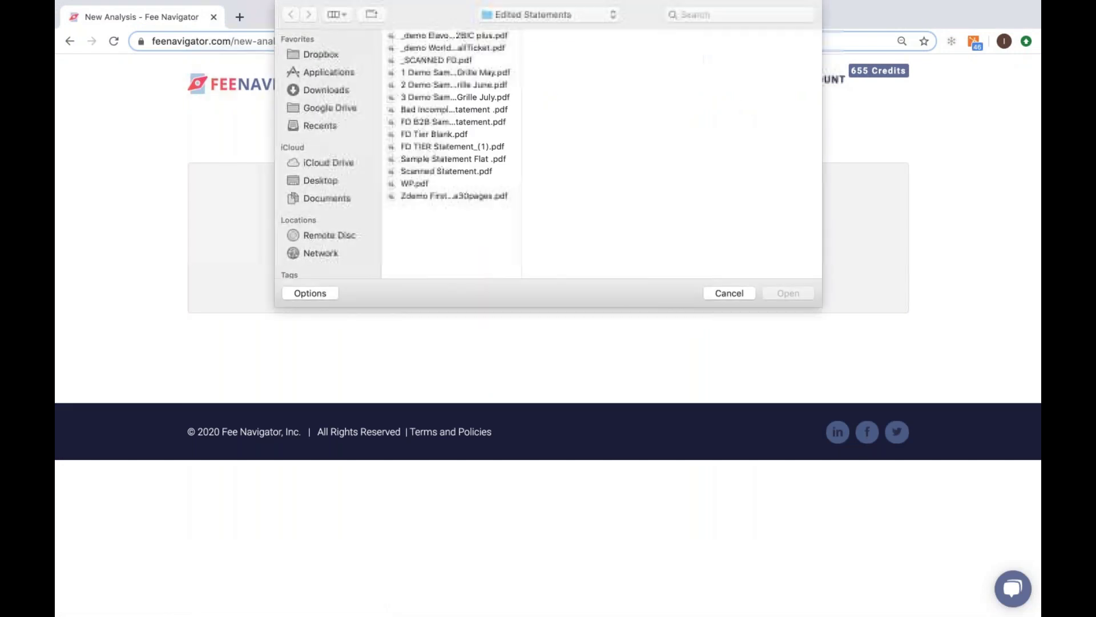
pyautogui.click(420, 72)
pyautogui.hotkey('shift', 'Down')
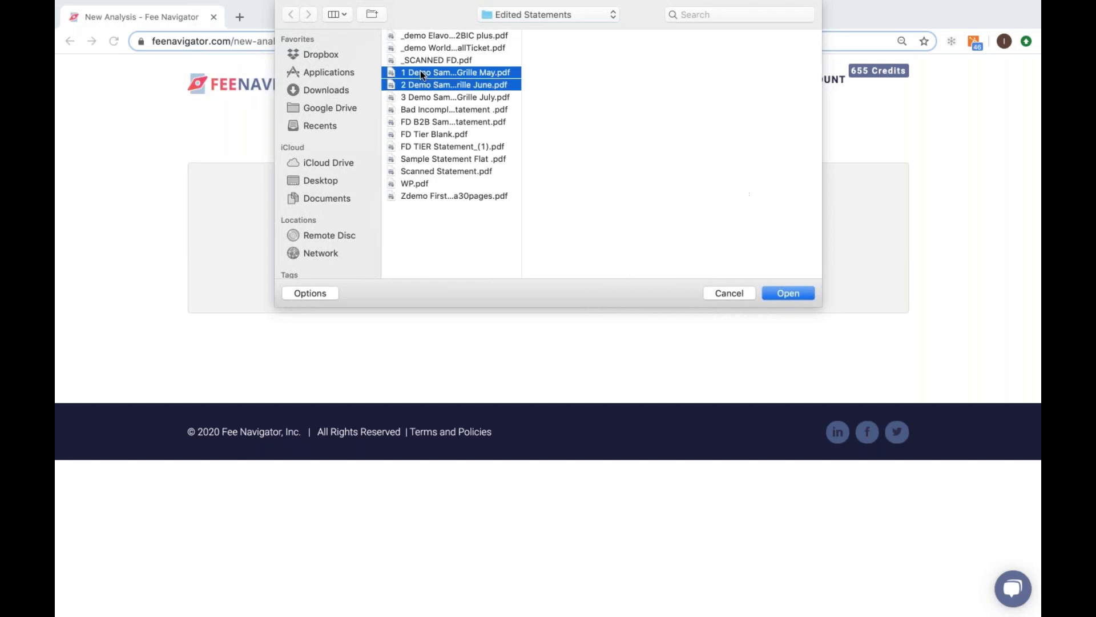
pyautogui.hotkey('shift', 'Down')
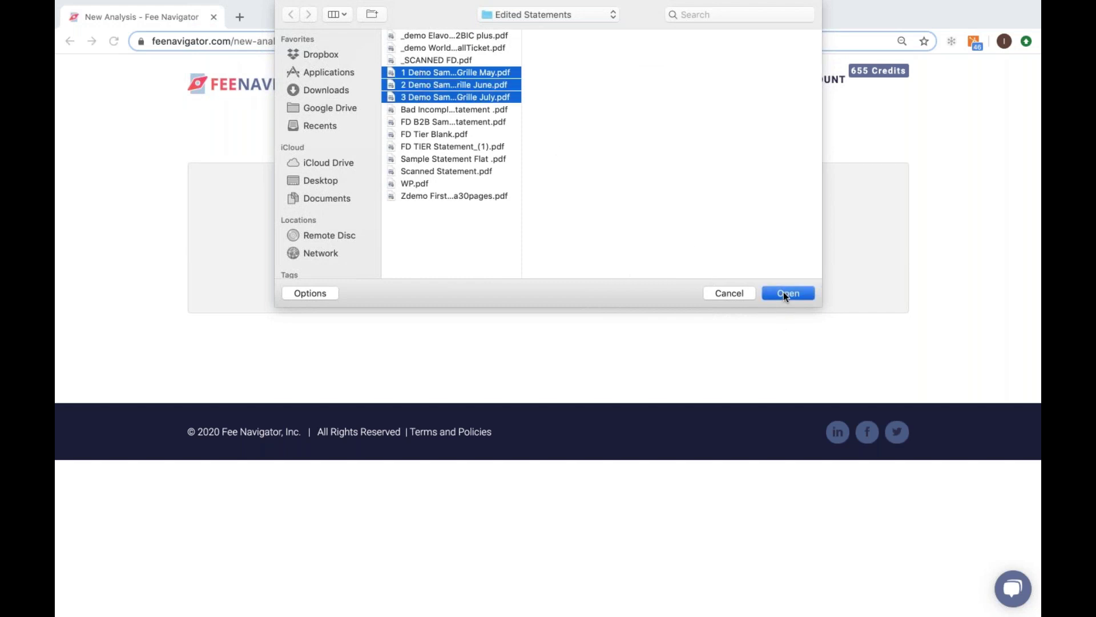
pyautogui.click(784, 293)
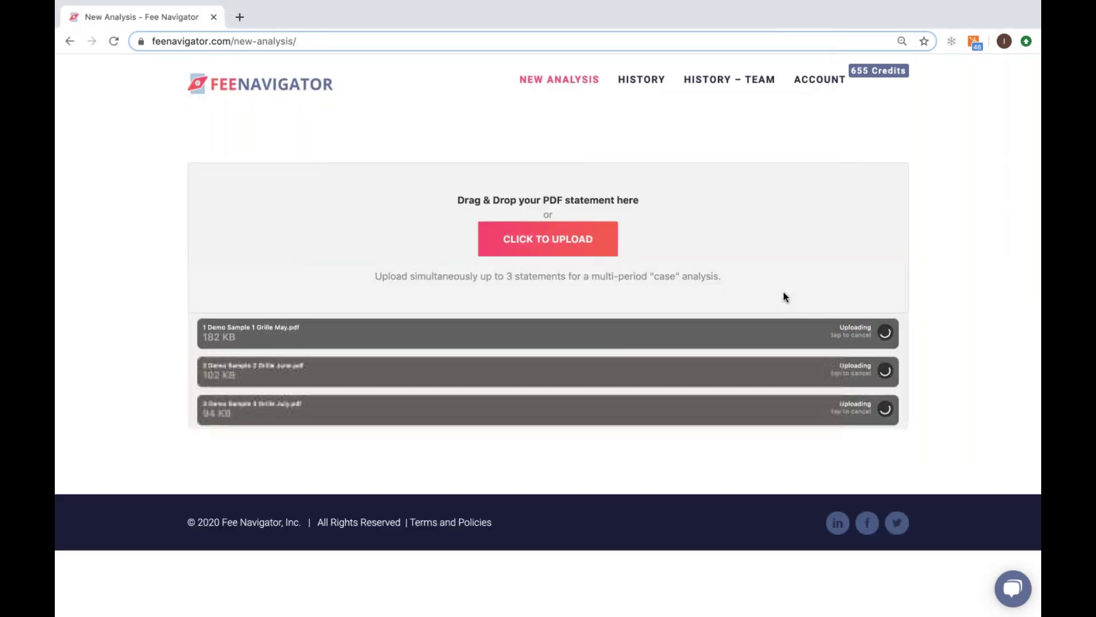